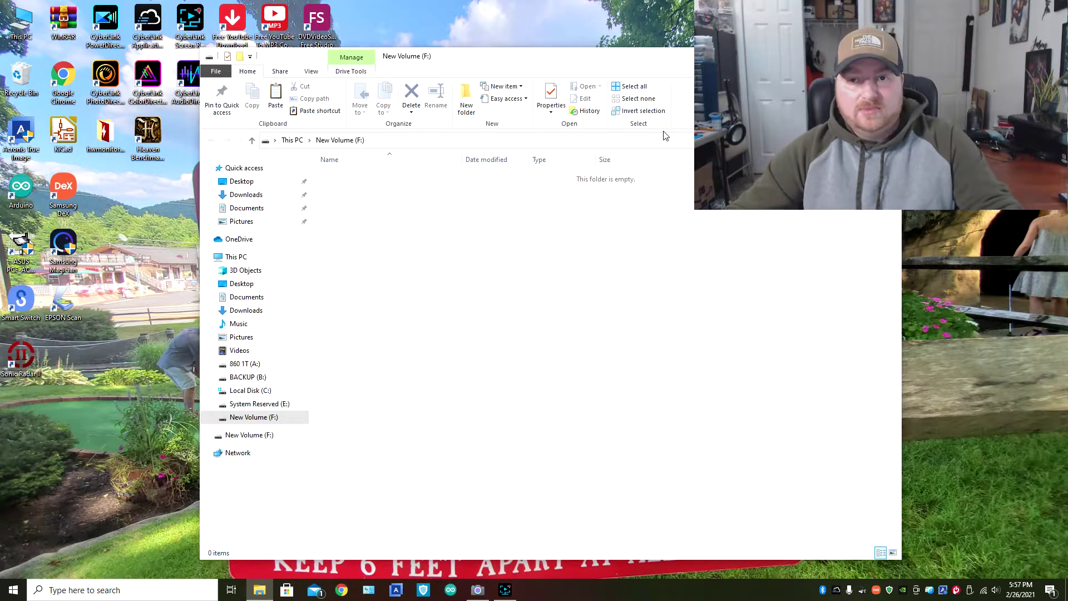
- Rename the New Volume (F:) drive as Test
drag(540, 63, 613, 39)
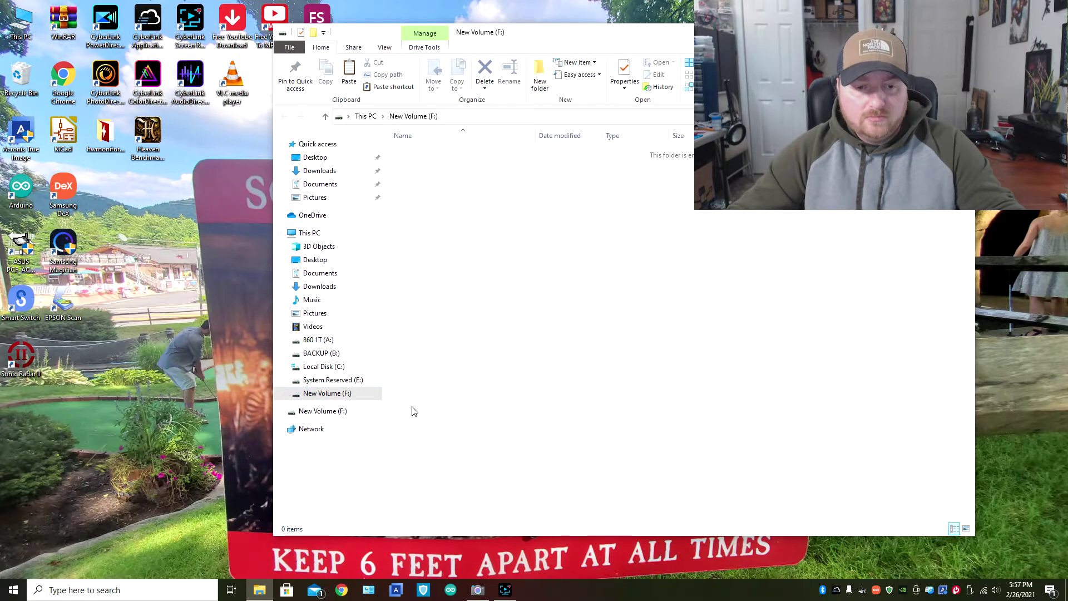
right_click(325, 396)
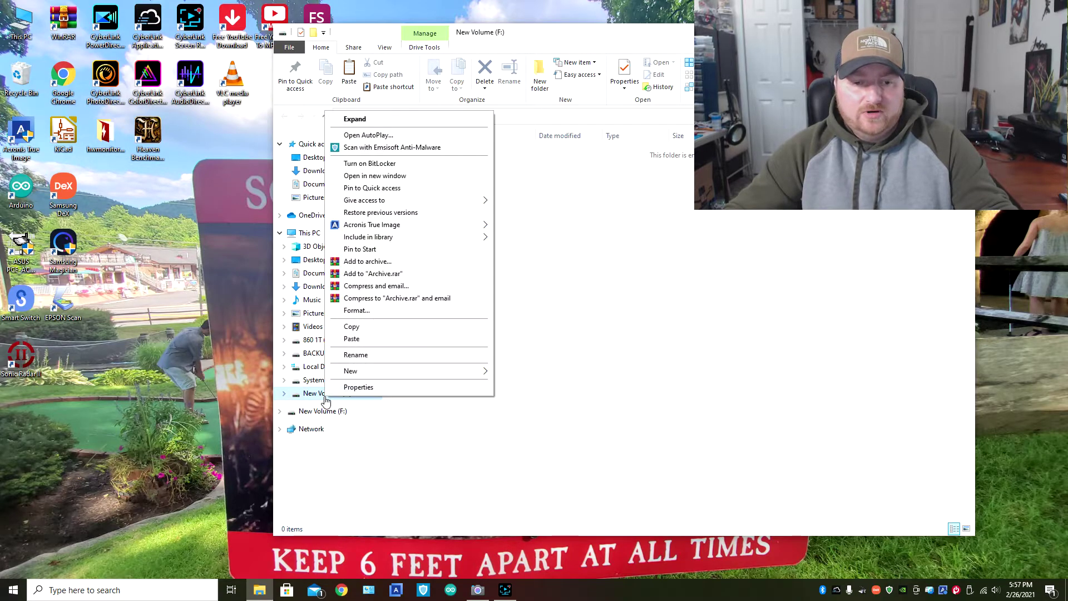
click(355, 355)
text(Test)
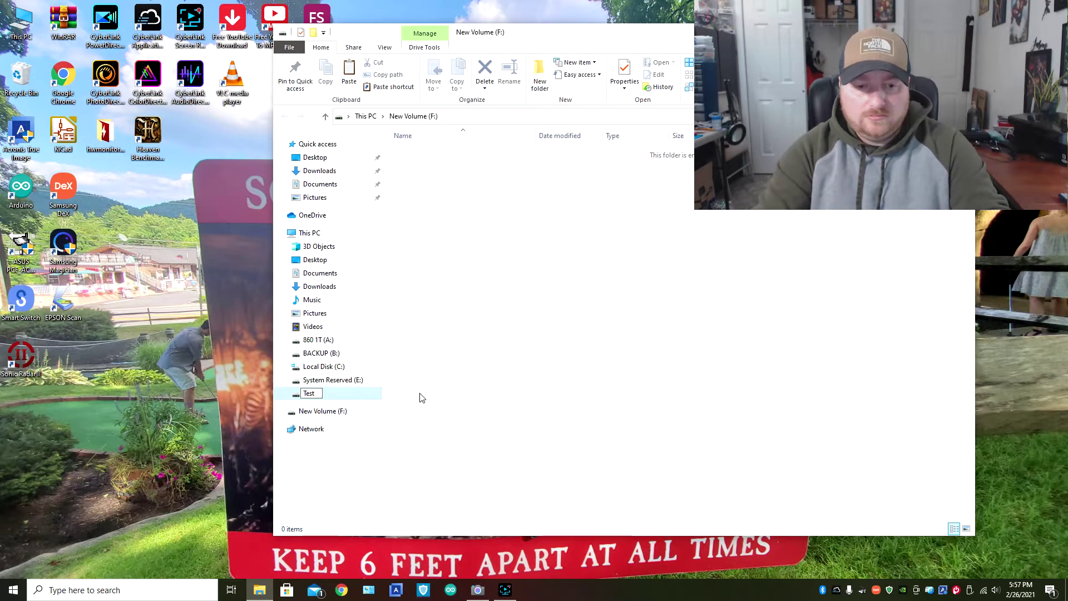
key(Return)
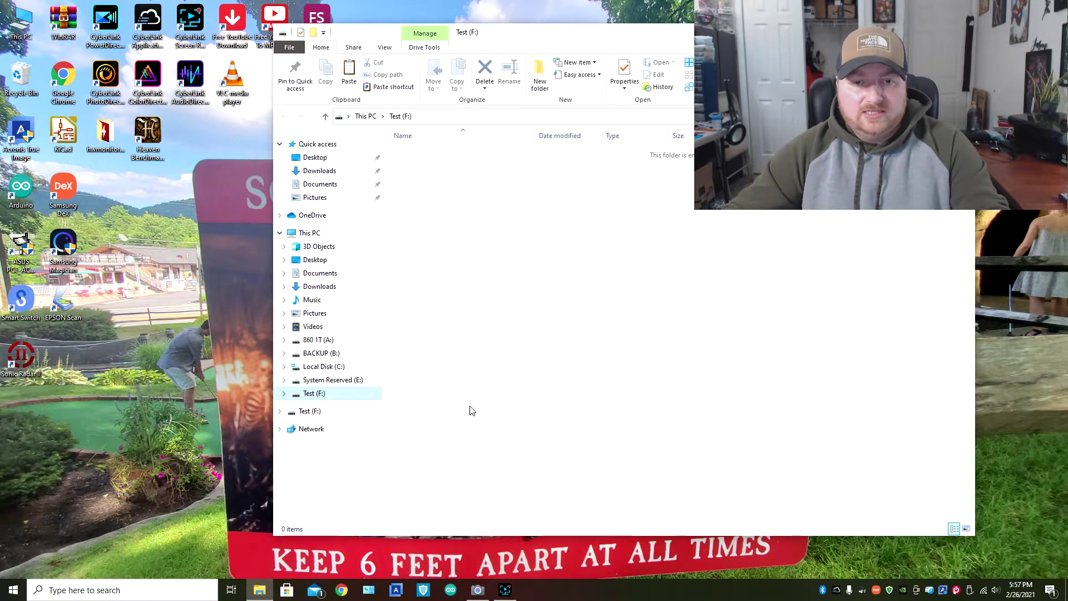
- Copy the 3 Doors Down - Kryptonite song from the Music folder on the 860 1T (A:) drive to the Test (F:) drive
click(317, 238)
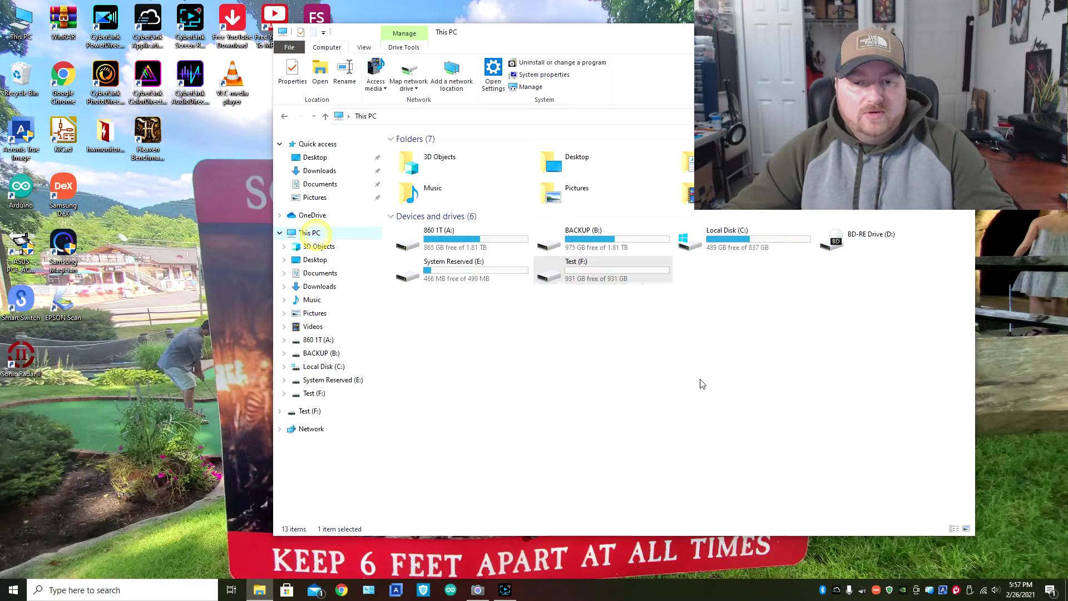
double_click(451, 244)
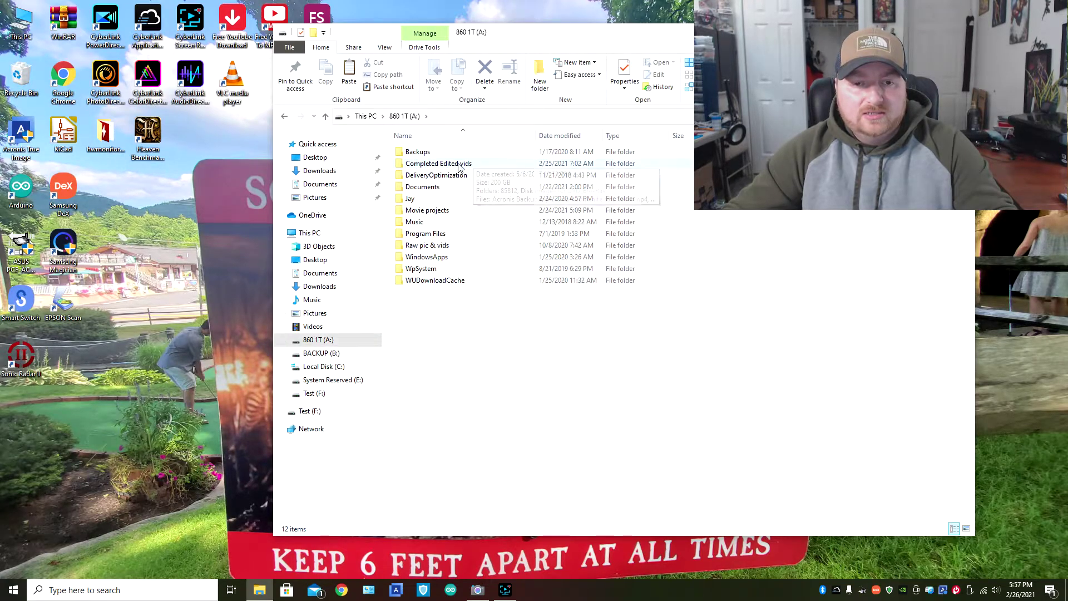
double_click(415, 222)
drag(428, 163, 308, 397)
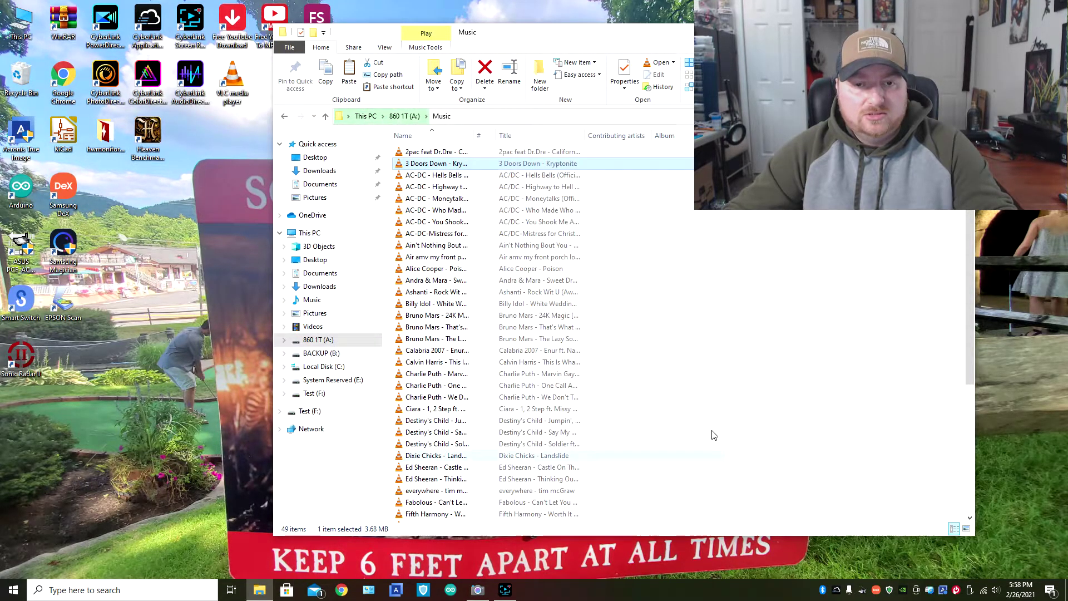
- Check the Test (F:) drive for the copied song and close the file window
click(286, 117)
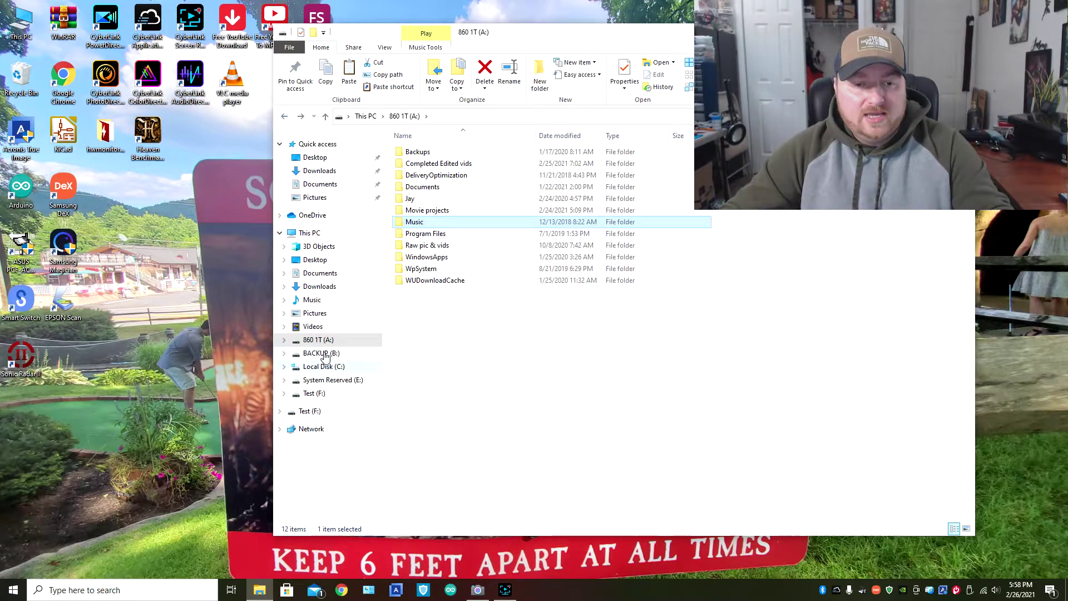
click(310, 411)
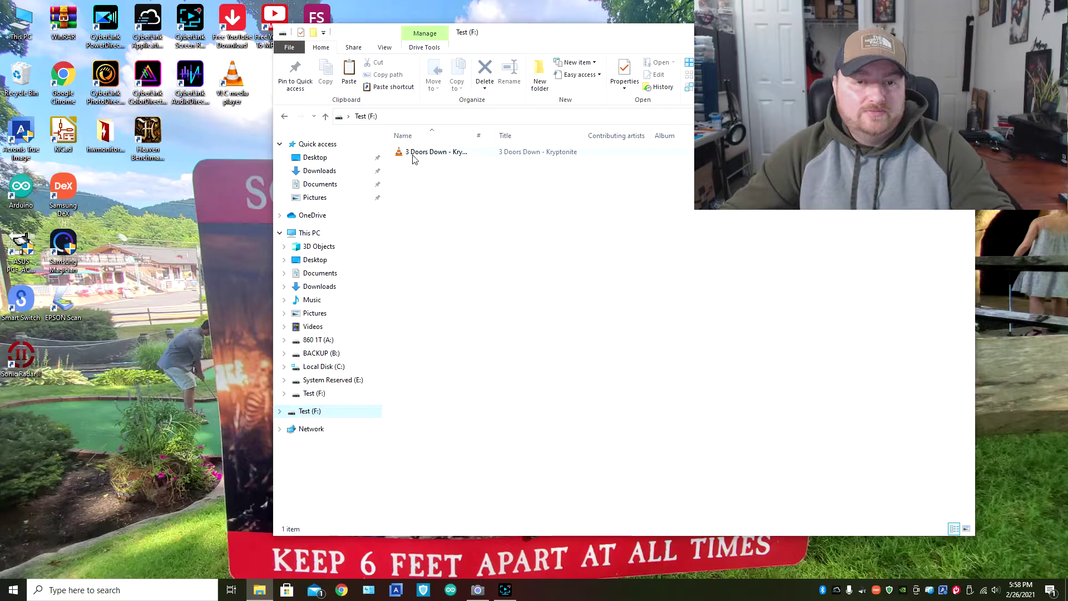
click(443, 155)
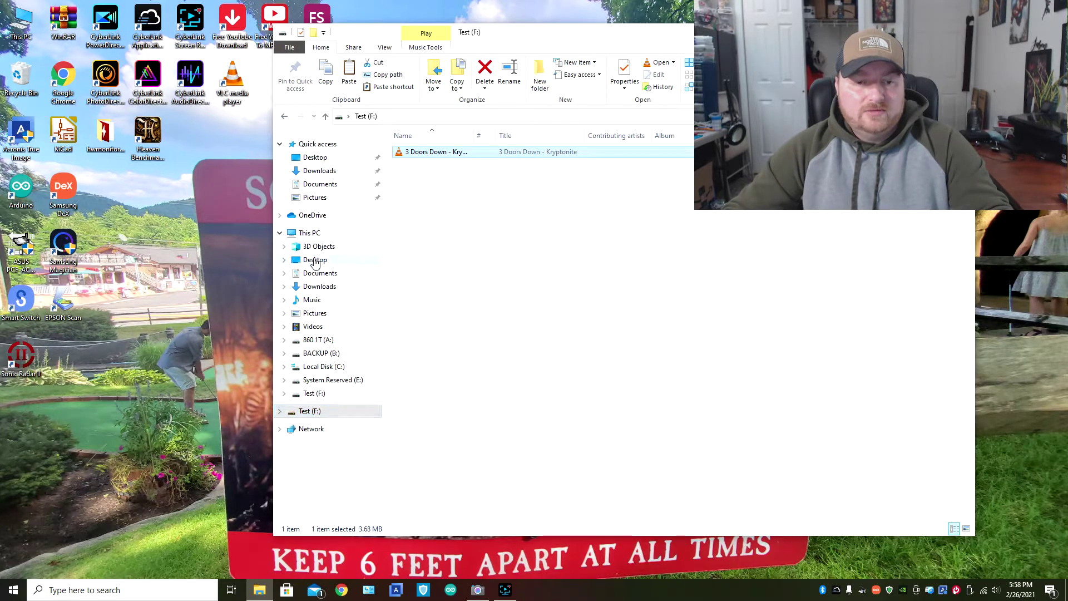
click(310, 233)
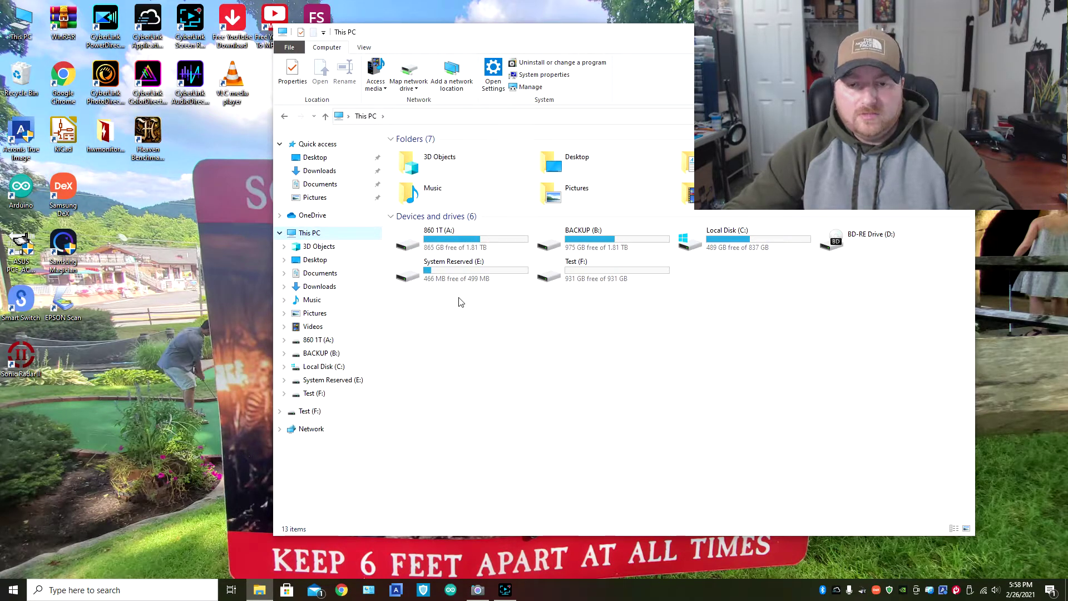
click(963, 31)
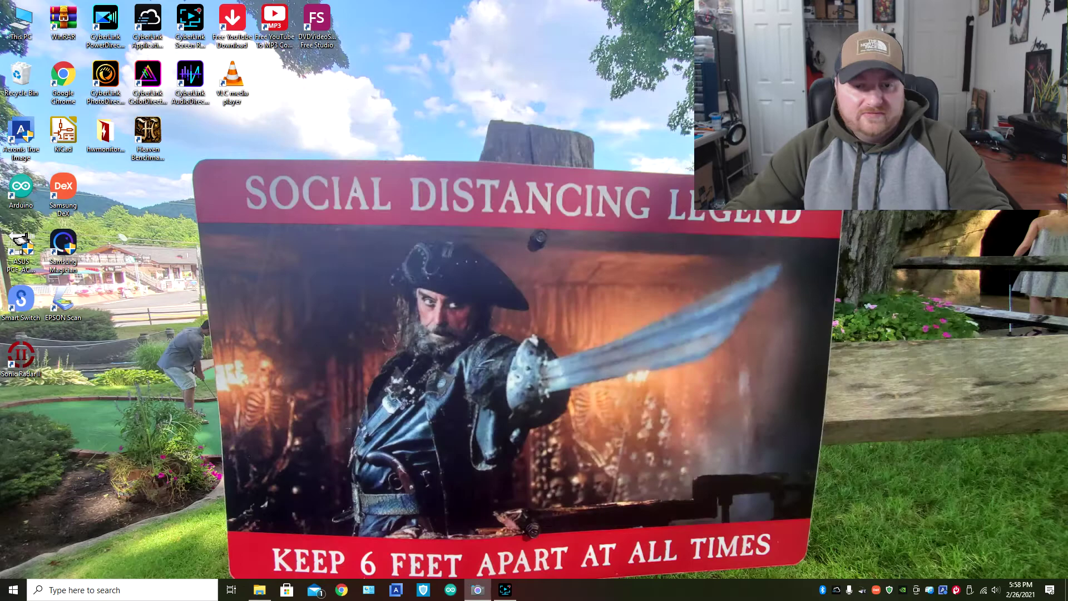
- Quick-format the Test (F:) drive as NTFS with a 4096-byte allocation unit size and the volume label Test
click(260, 591)
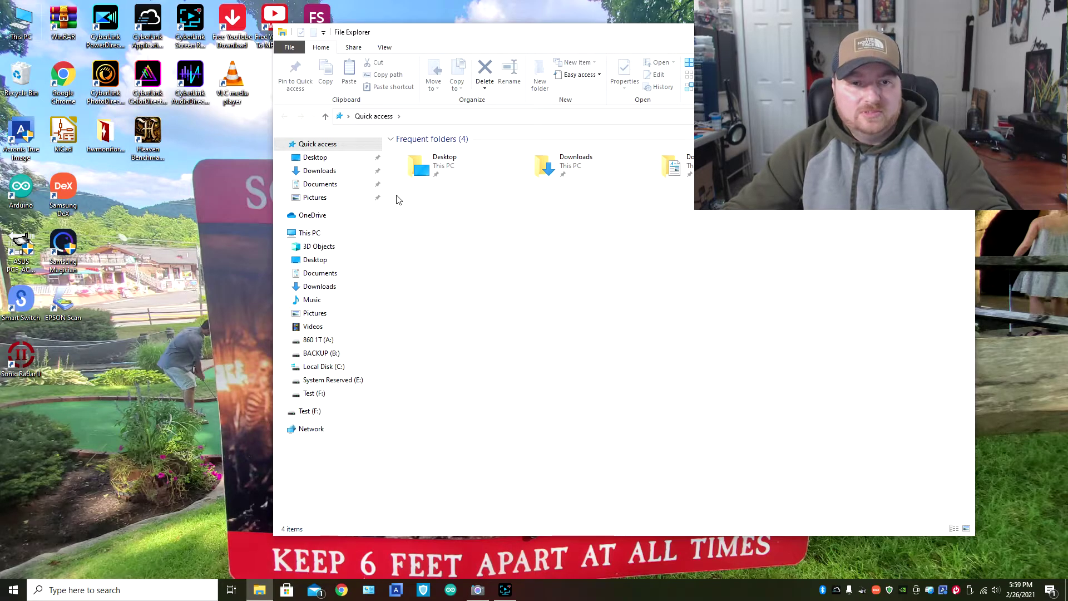
click(310, 232)
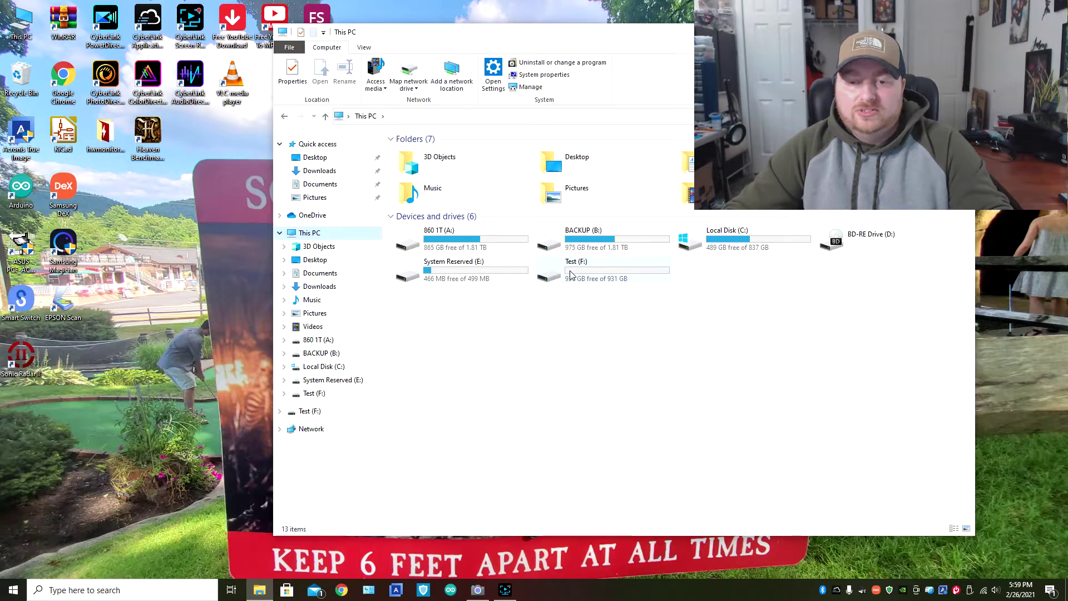
click(570, 273)
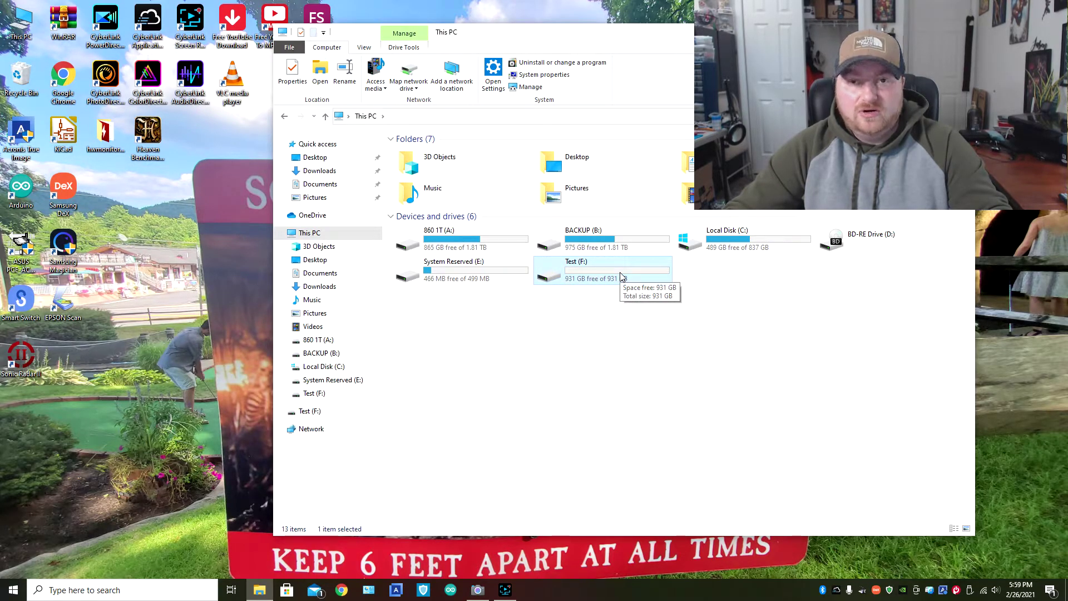
right_click(582, 273)
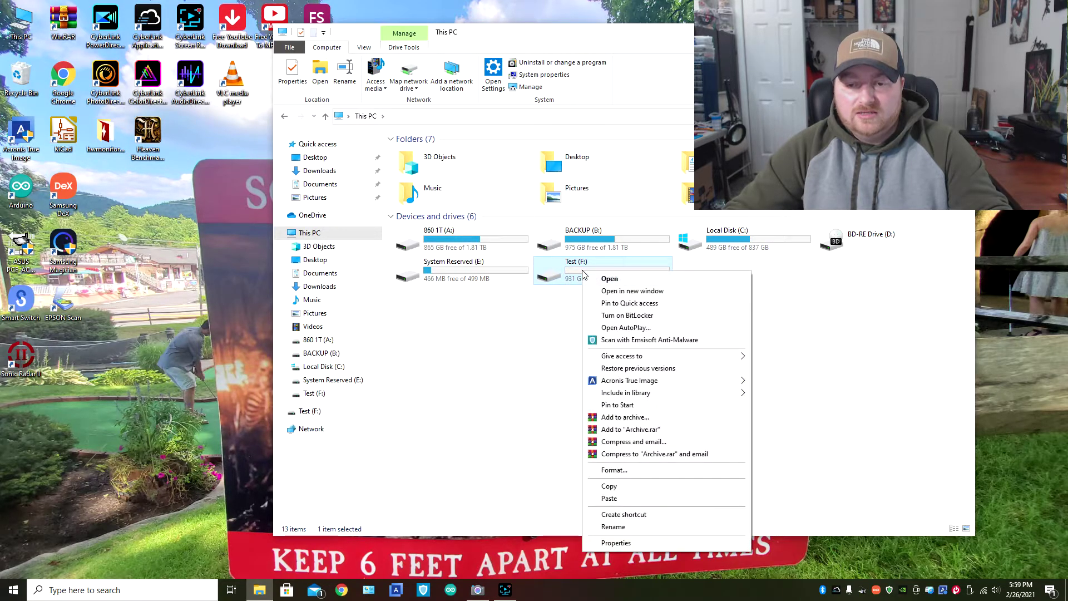
click(612, 472)
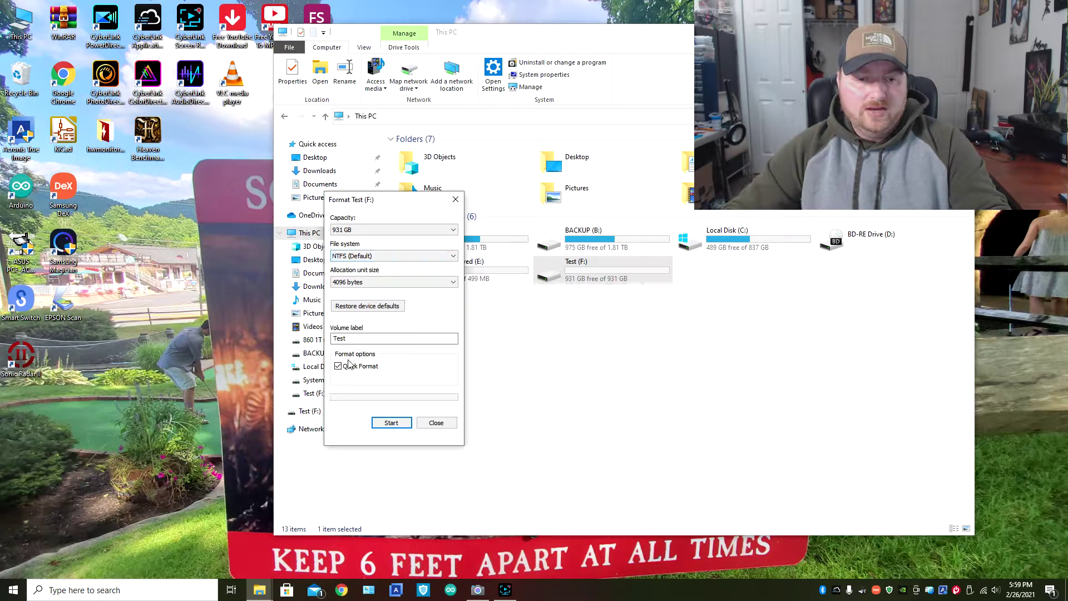
click(401, 425)
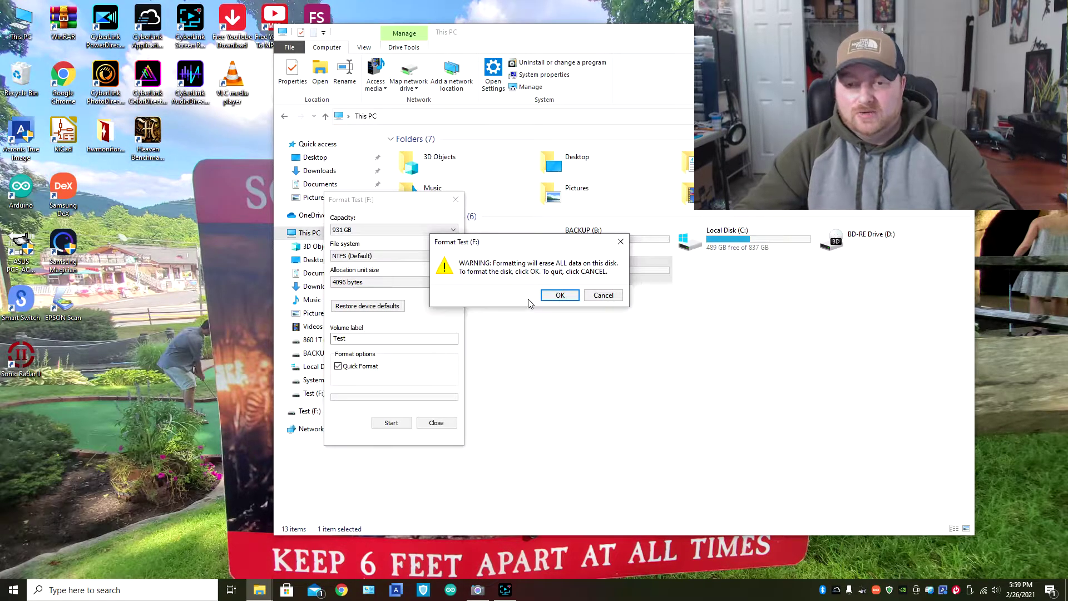
click(559, 296)
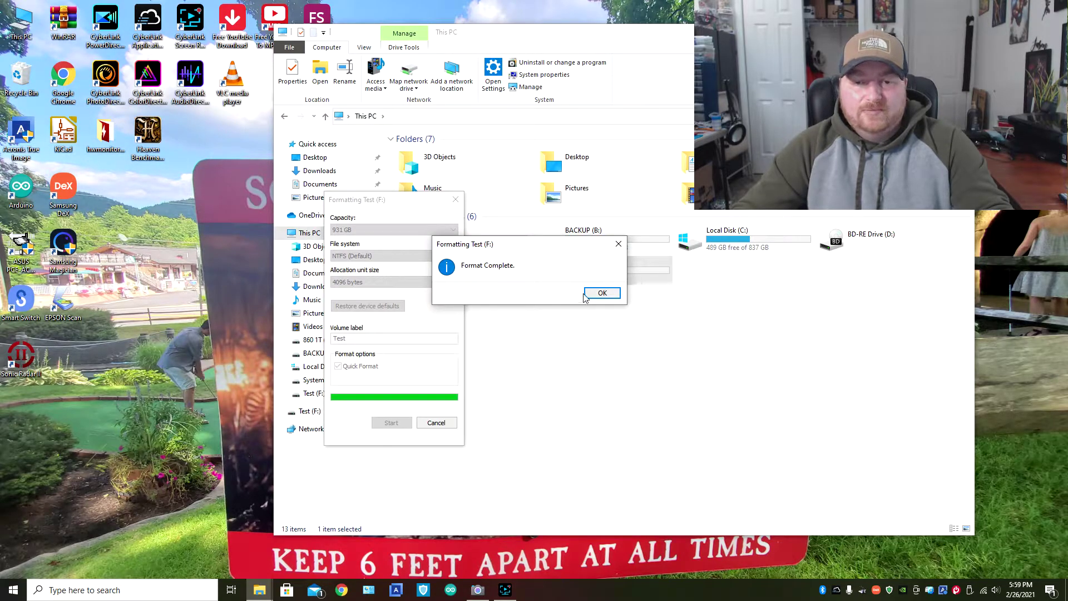
click(590, 294)
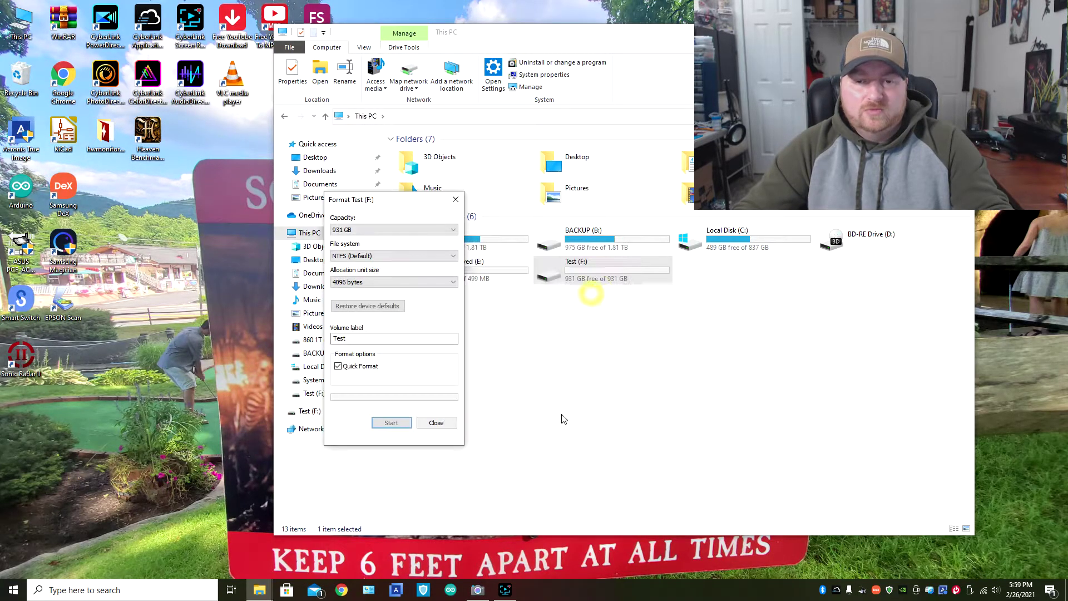
click(437, 423)
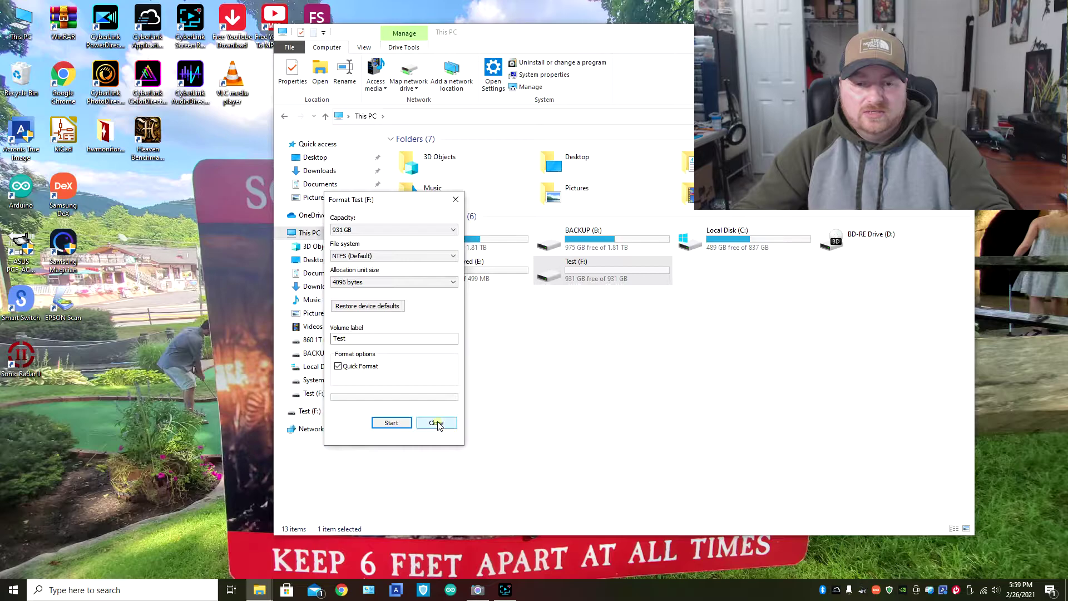
- Inspect the contents of the formatted Test (F:) drive and close the file window
double_click(608, 283)
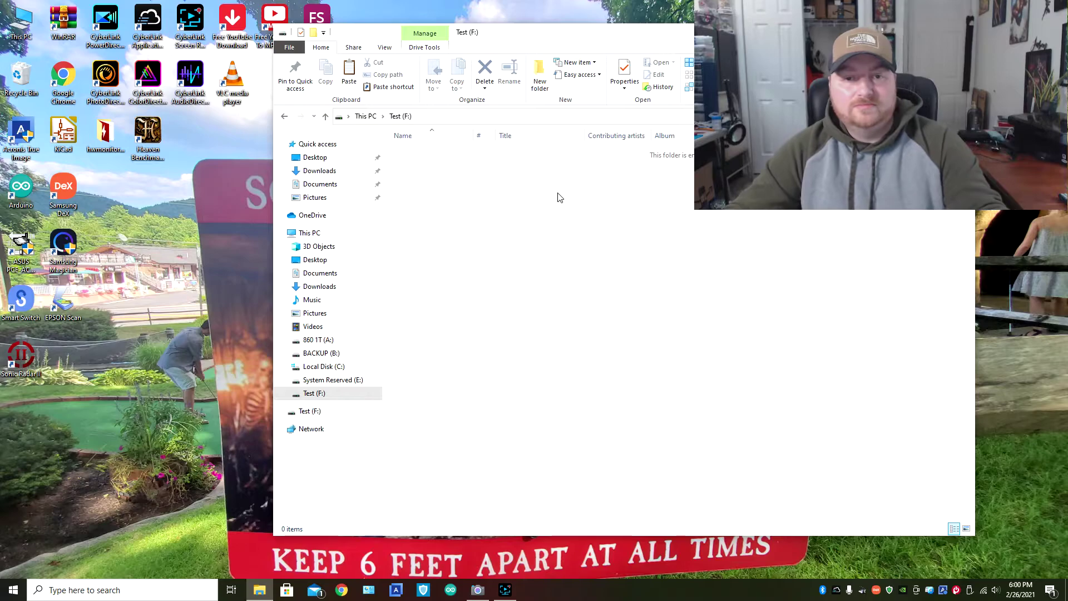
click(313, 233)
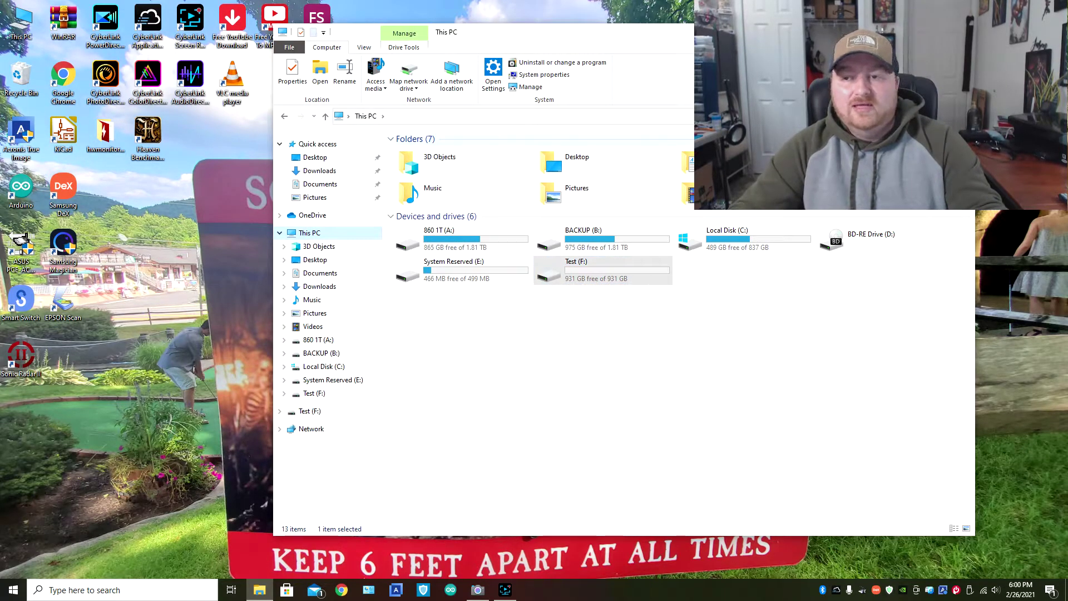
click(962, 32)
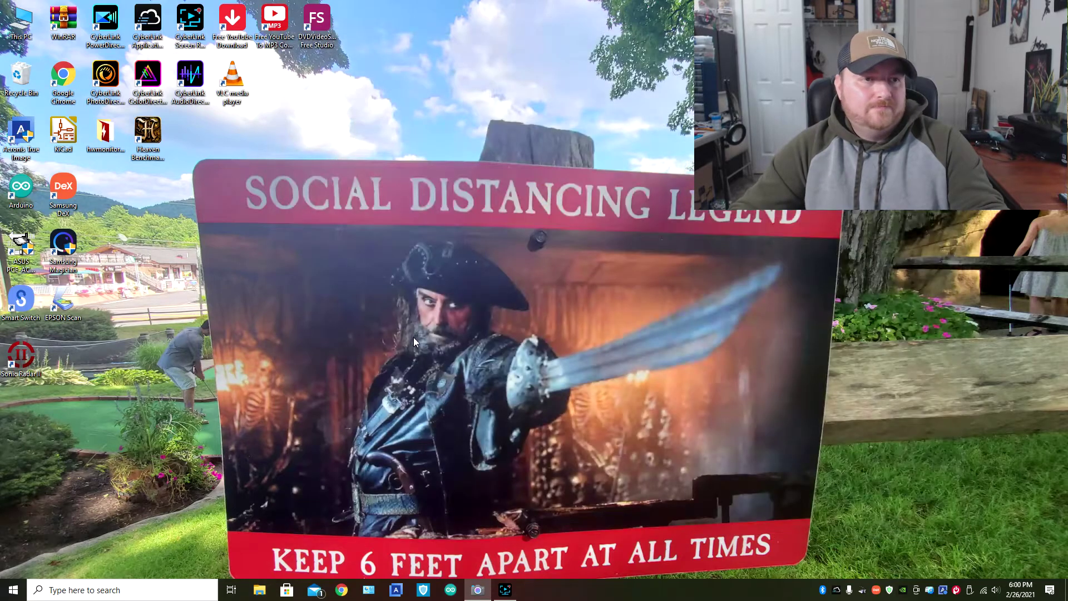
- Examine Disk 3, which holds the Test (F:) volume, in Disk Management and close Computer Management
right_click(22, 27)
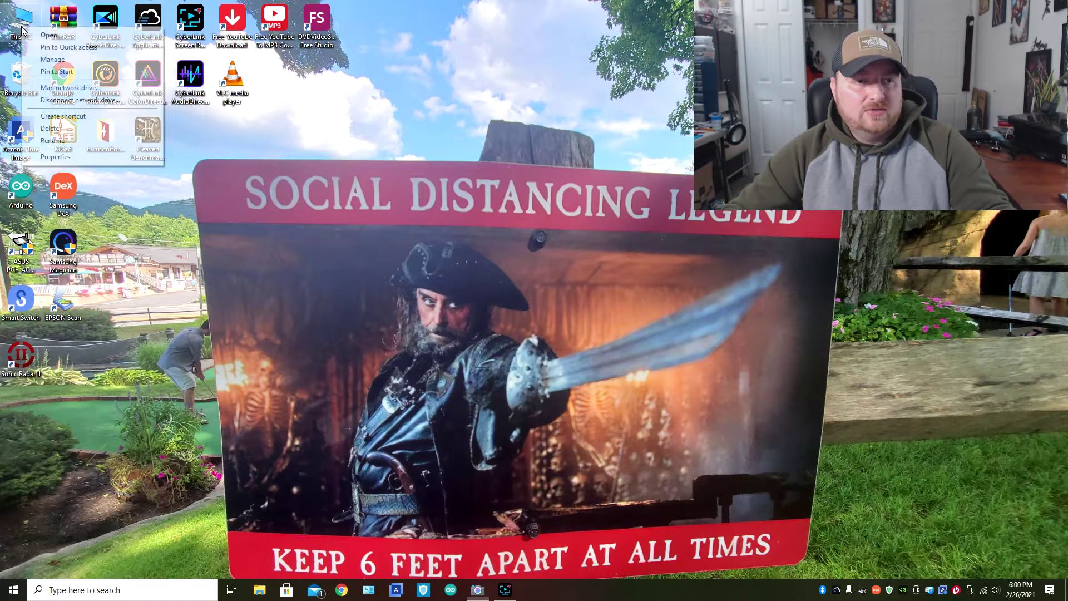
click(53, 59)
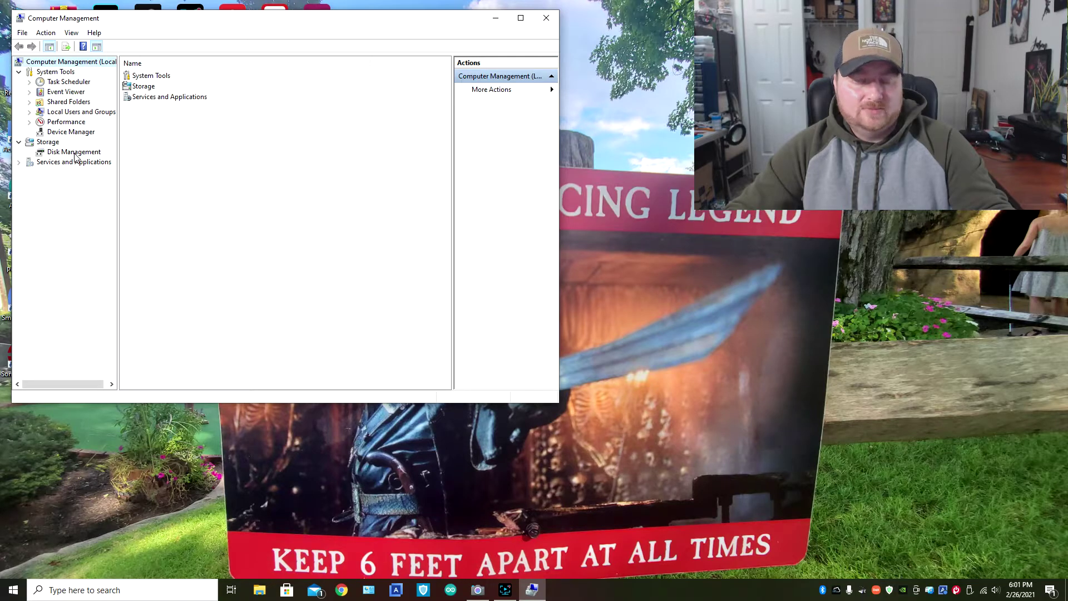
click(74, 153)
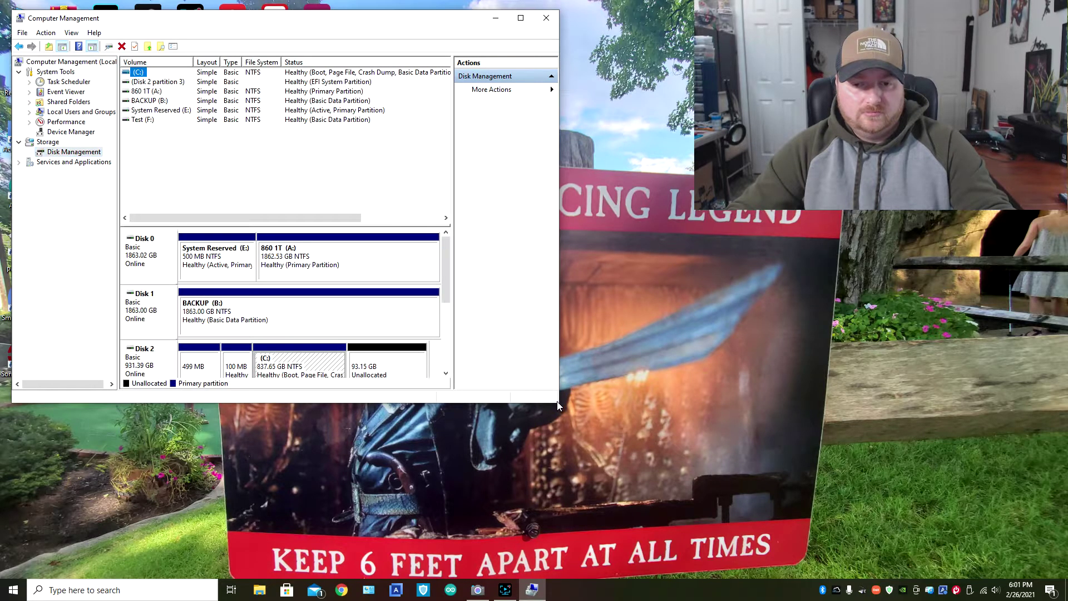
drag(557, 402, 635, 528)
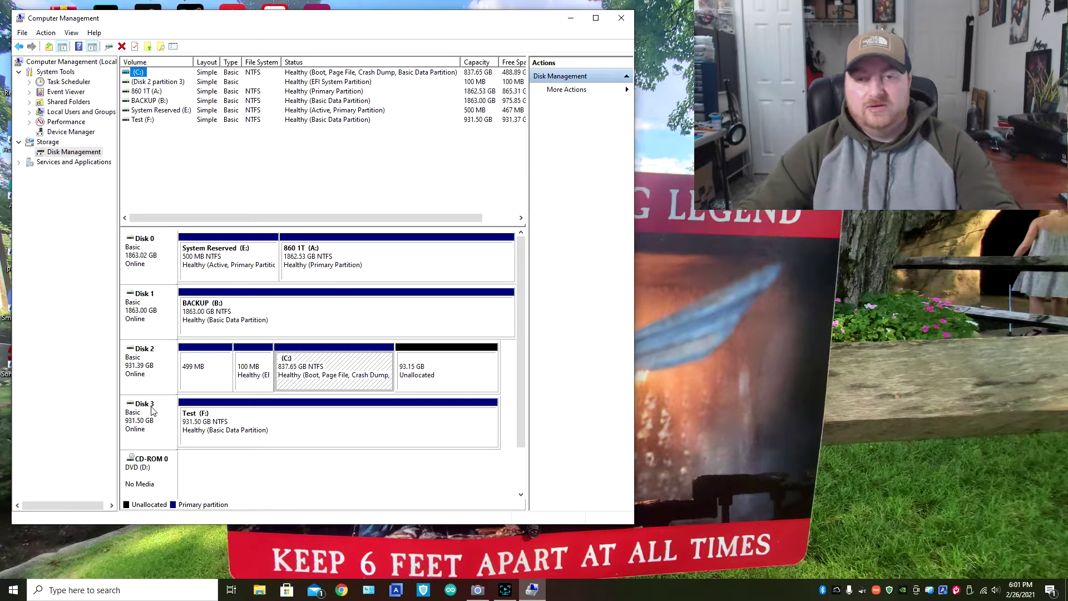
click(170, 433)
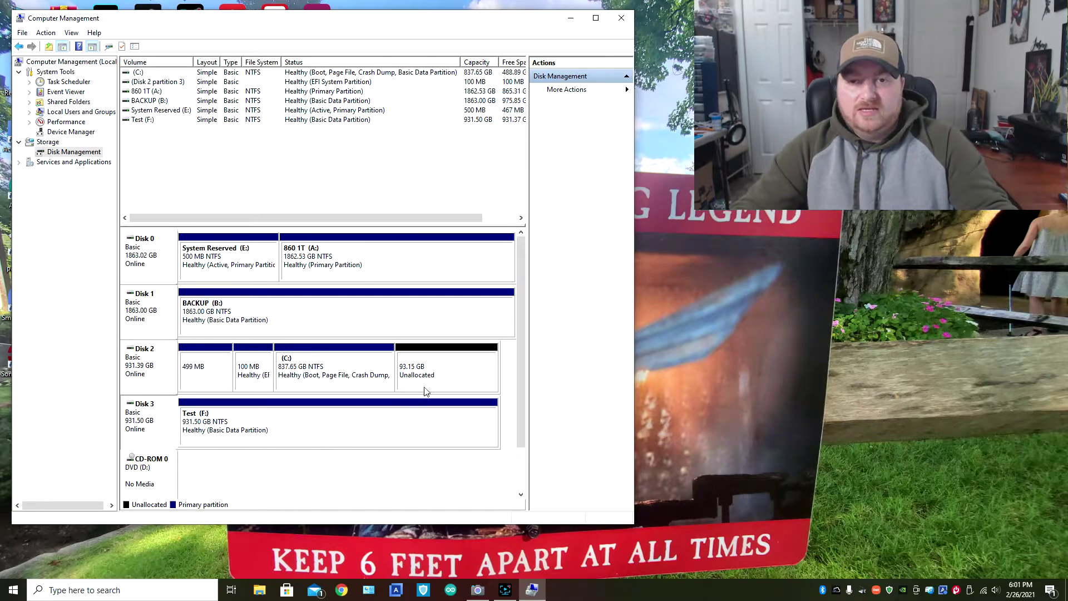
click(622, 18)
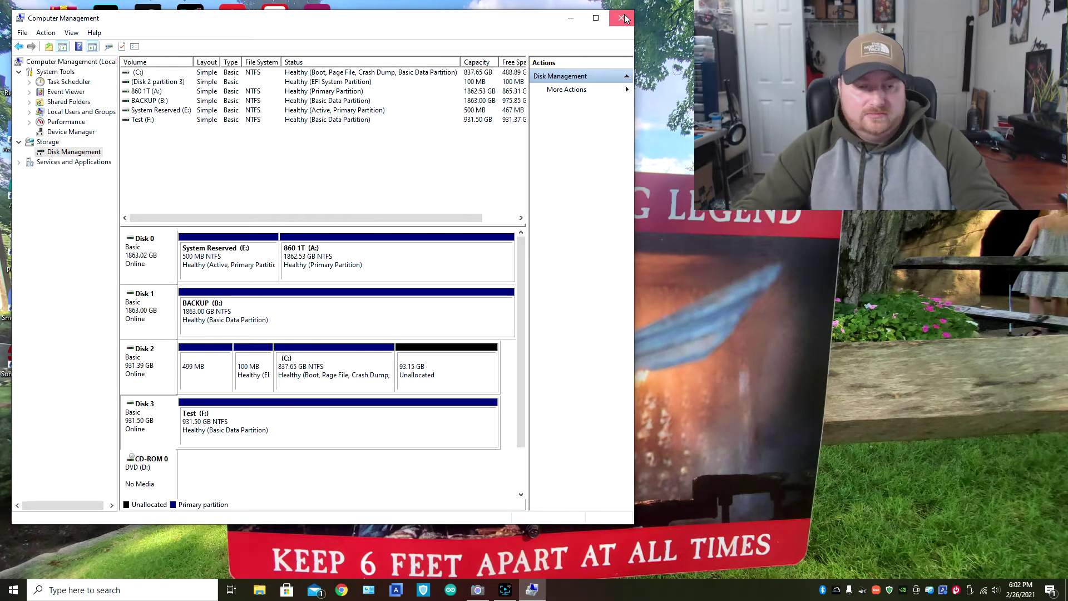
- Search for Command Prompt and open it as administrator, ready for command entry
click(120, 590)
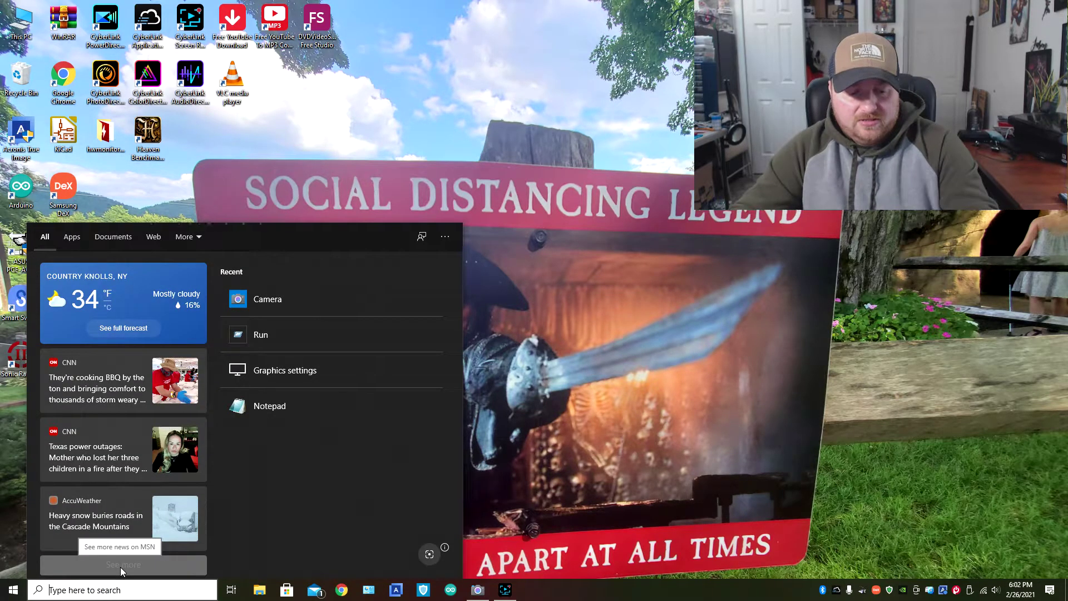
text(com)
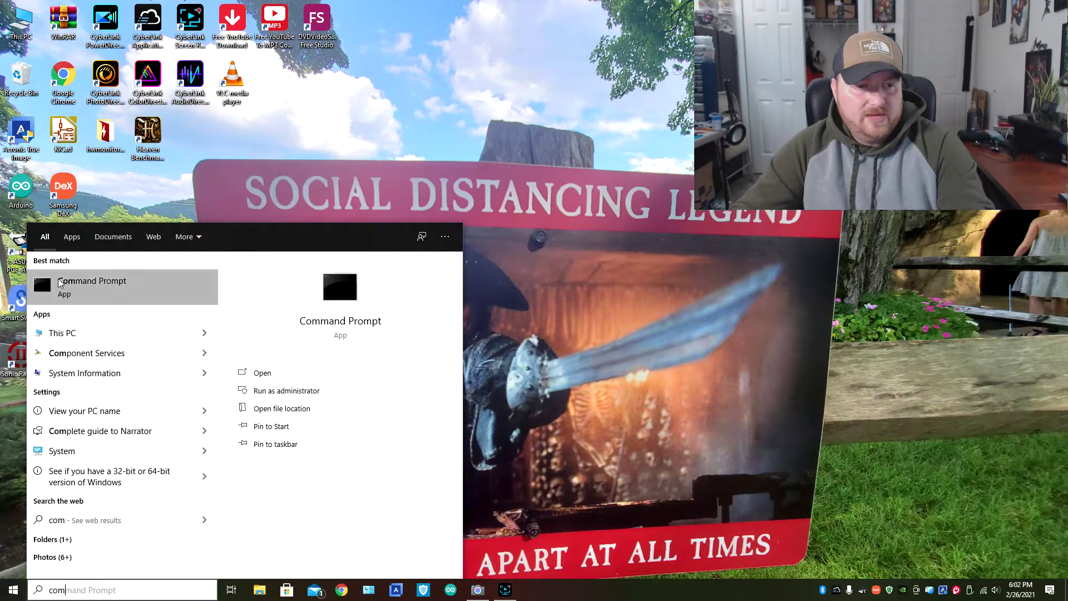
right_click(103, 294)
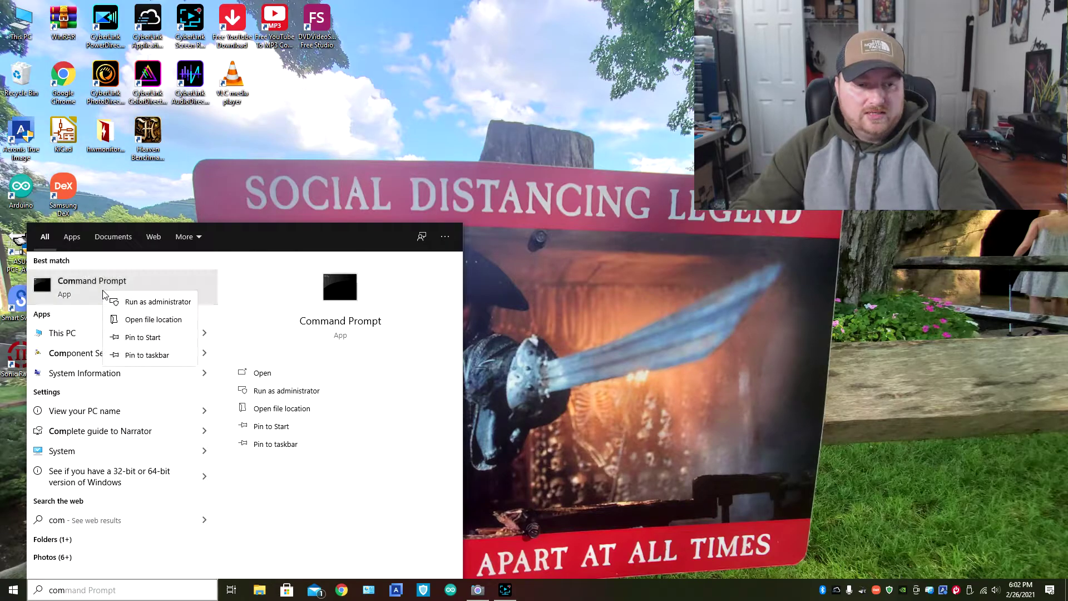
click(130, 302)
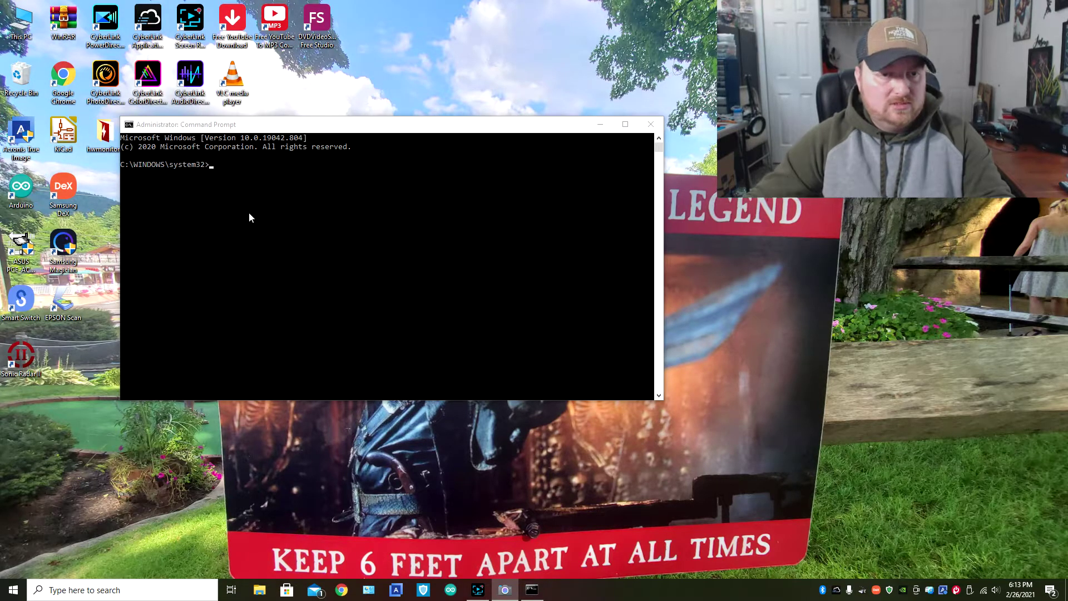
click(222, 167)
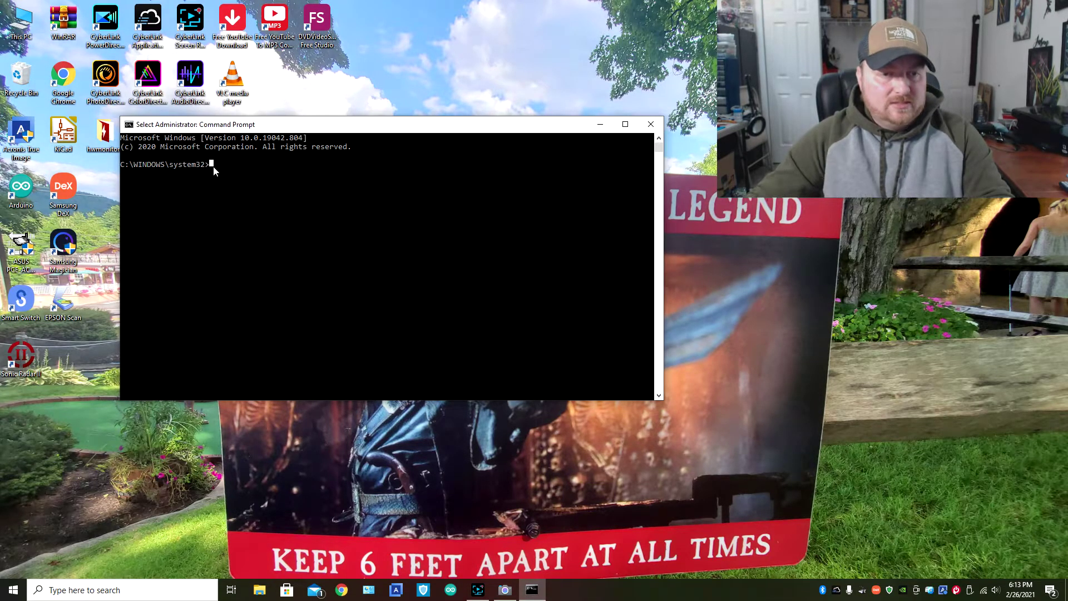
- Start diskpart from the Command Prompt and list the computer's disks with list disk
key(Escape)
text(disk)
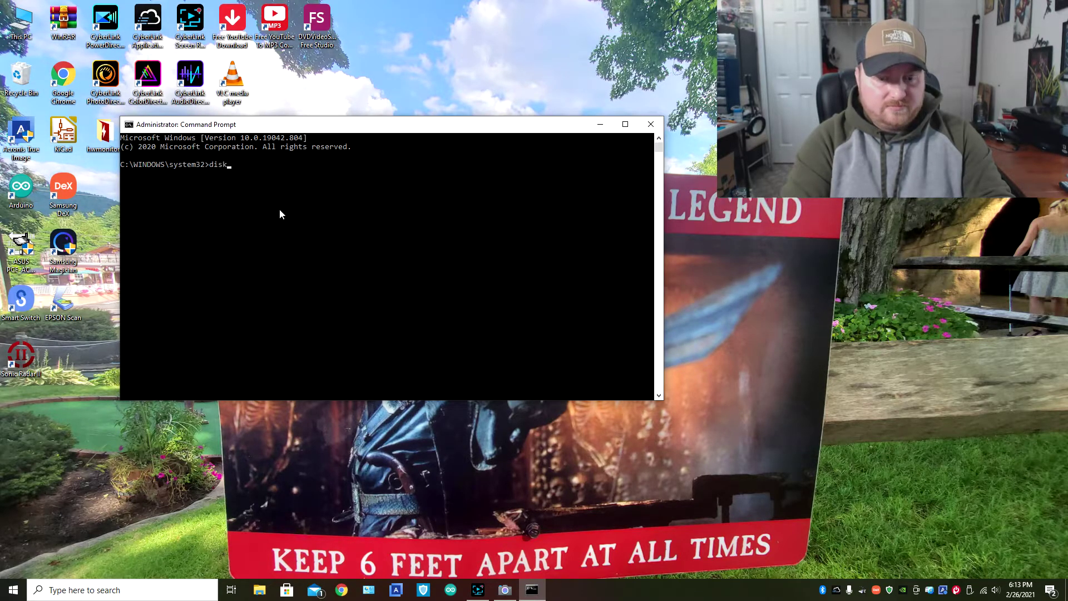
text(part)
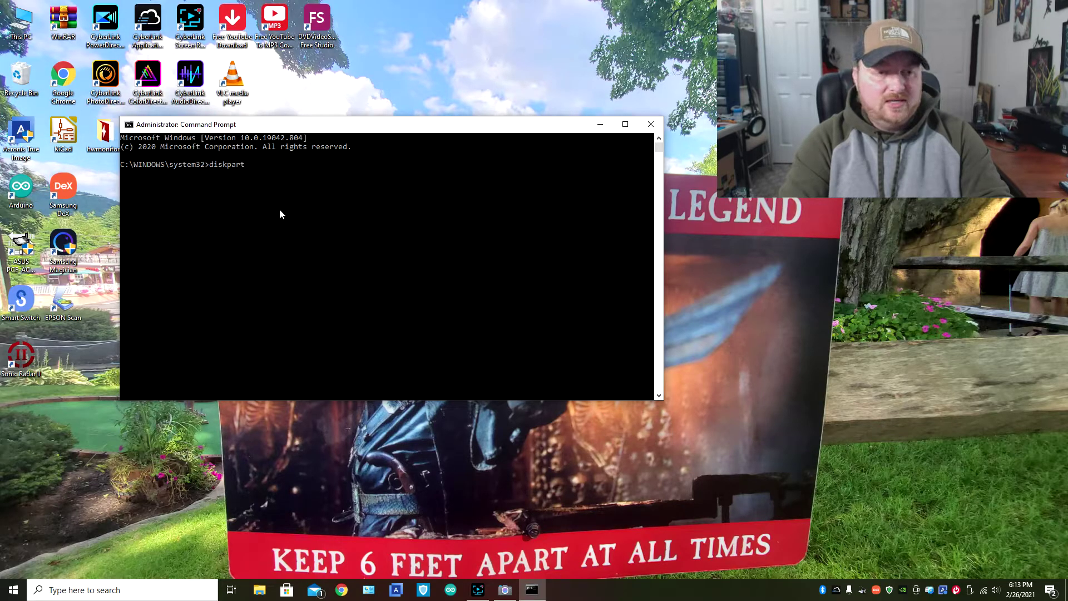
key(Return)
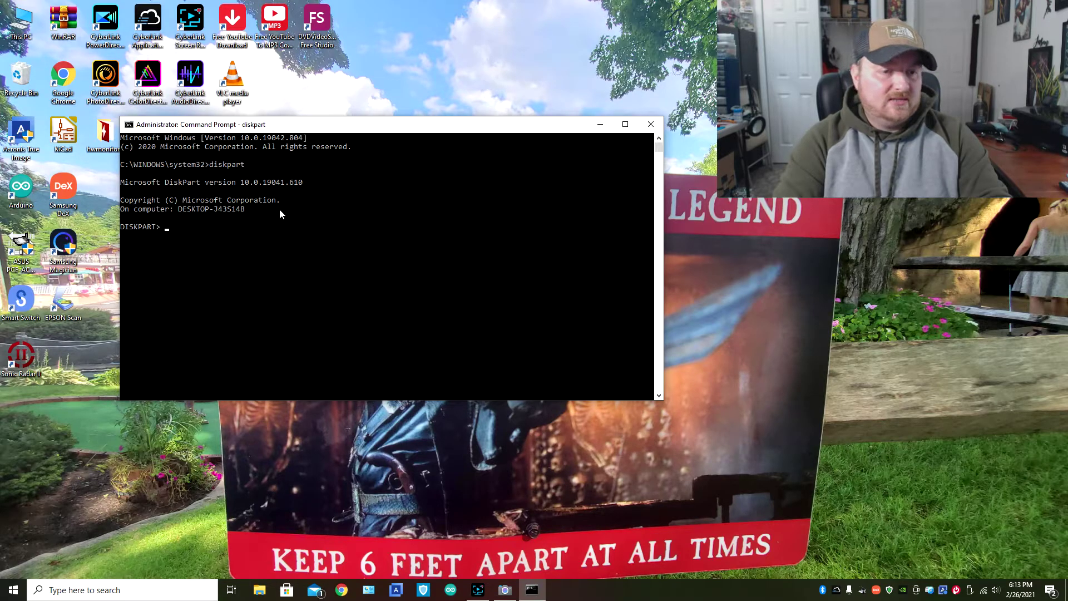
text(list)
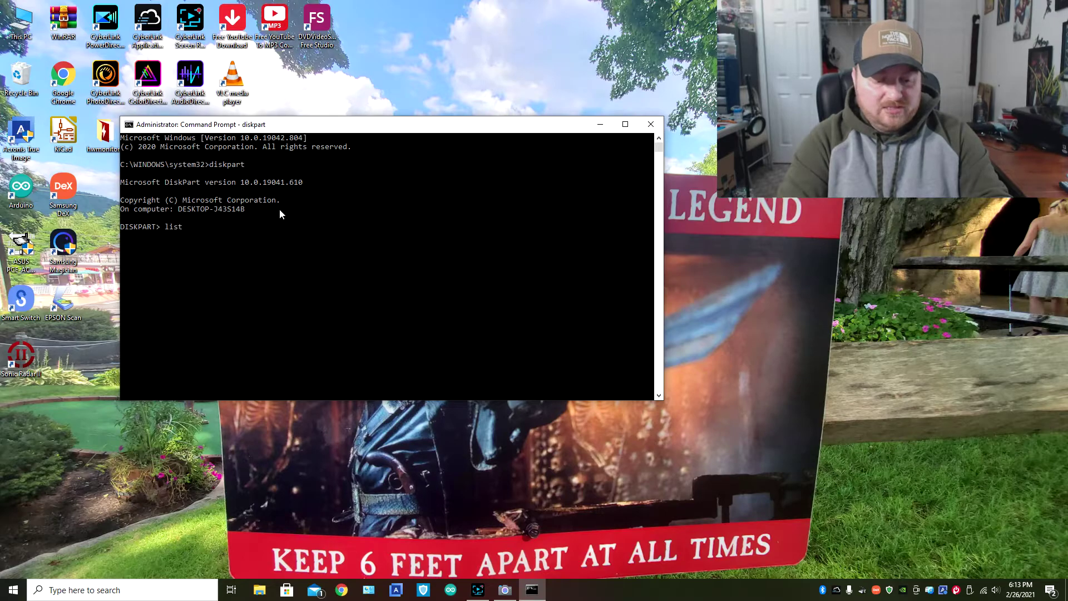
text( disk)
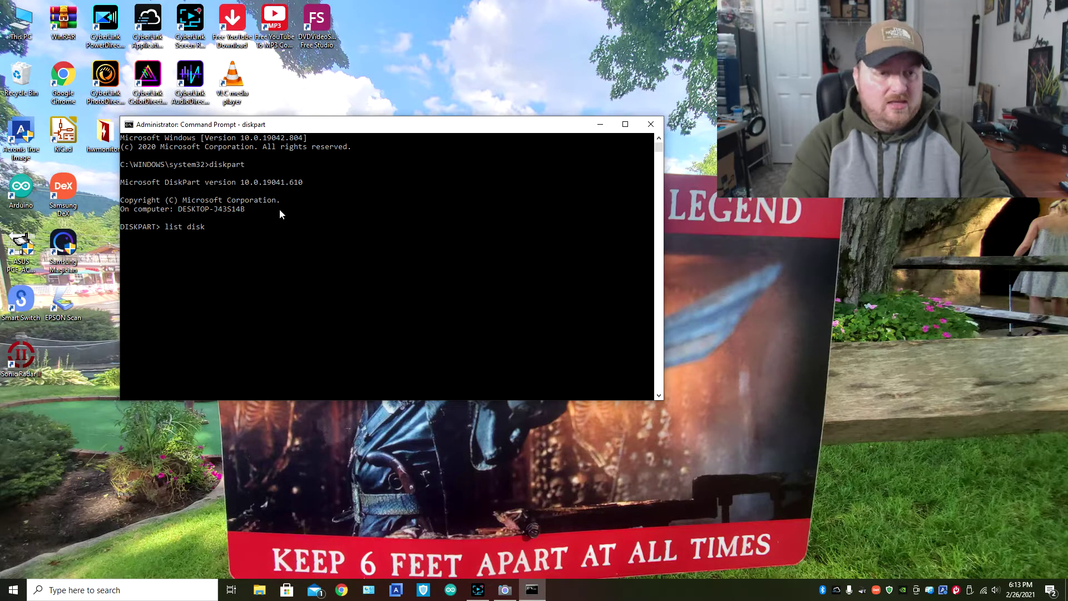
key(Return)
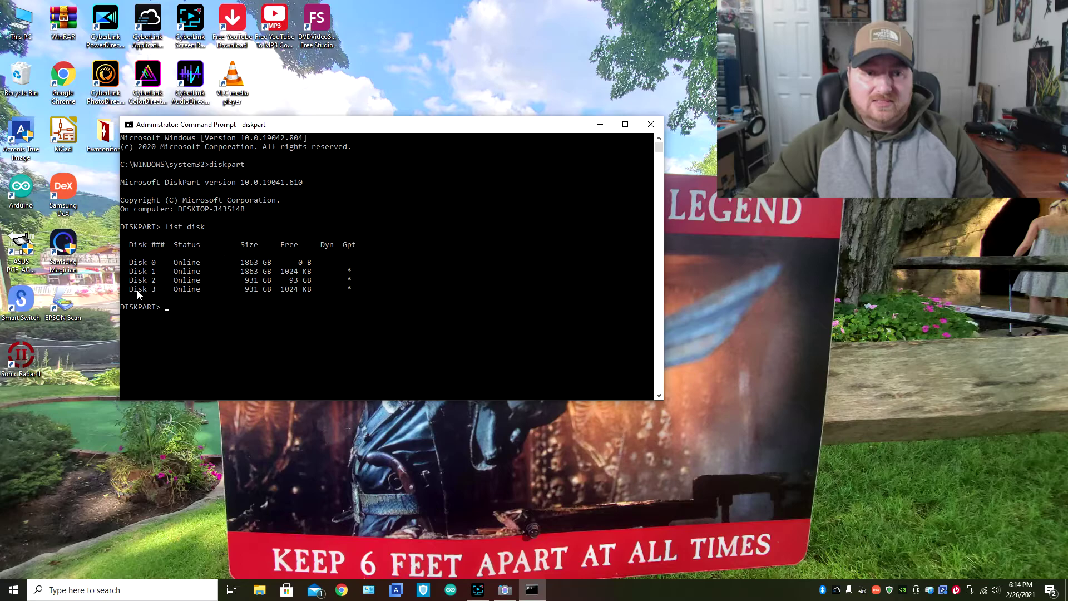
- Make disk 3 the active target in DiskPart with select disk 3
click(164, 305)
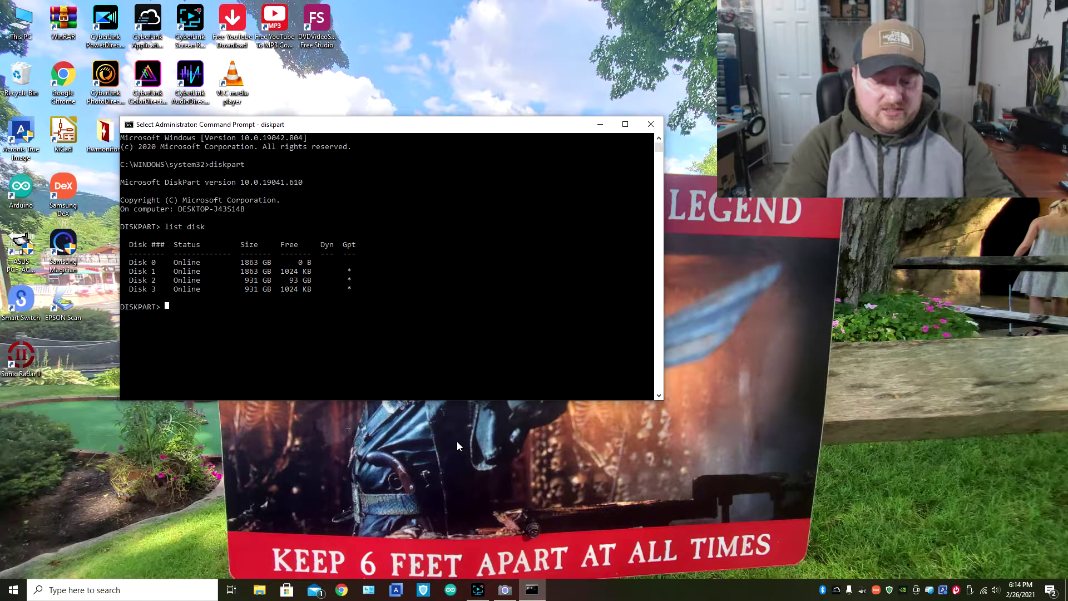
key(Escape)
text(select )
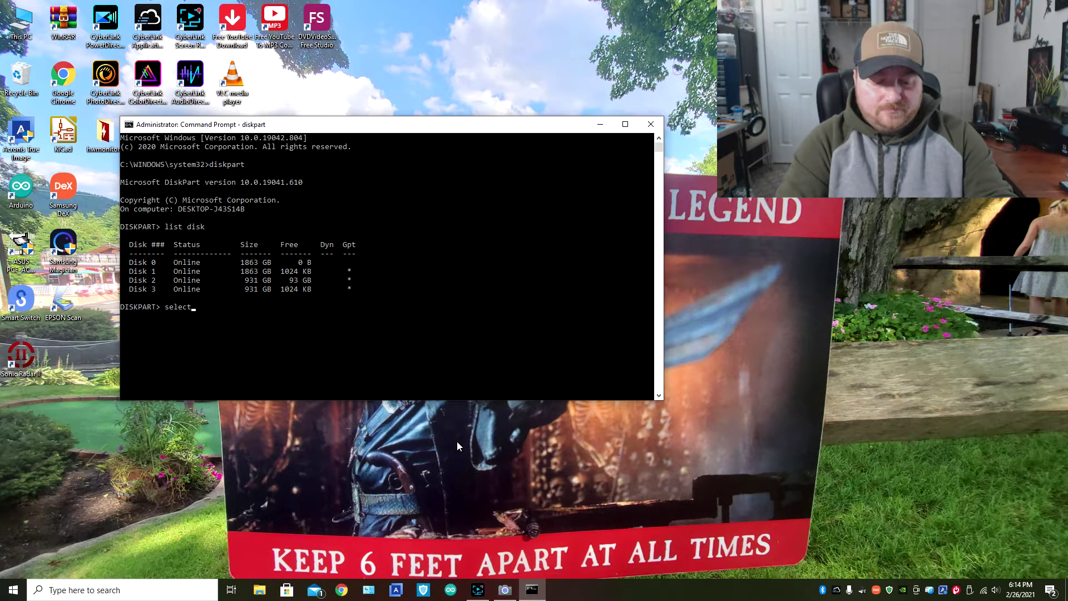
text(disk)
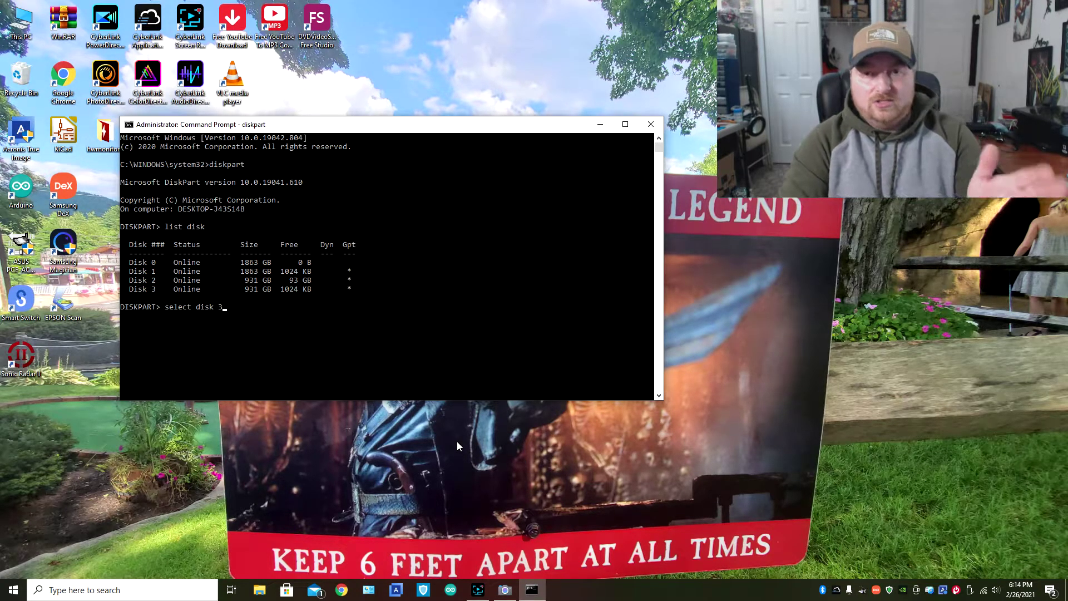
text( 3)
key(Return)
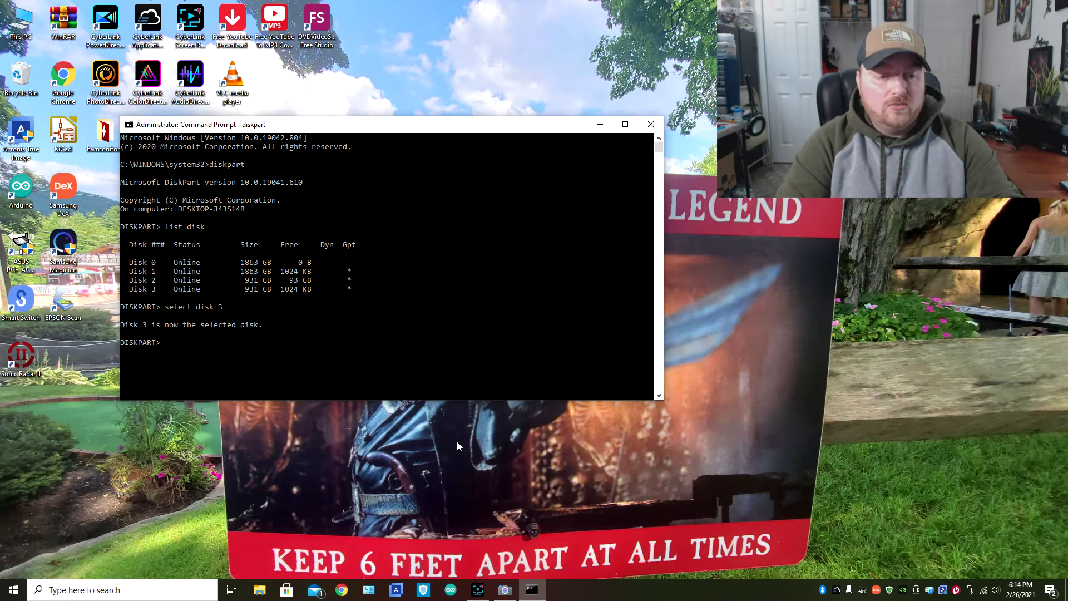
- Erase the selected disk with the DiskPart clean command and close the Command Prompt
text(clean)
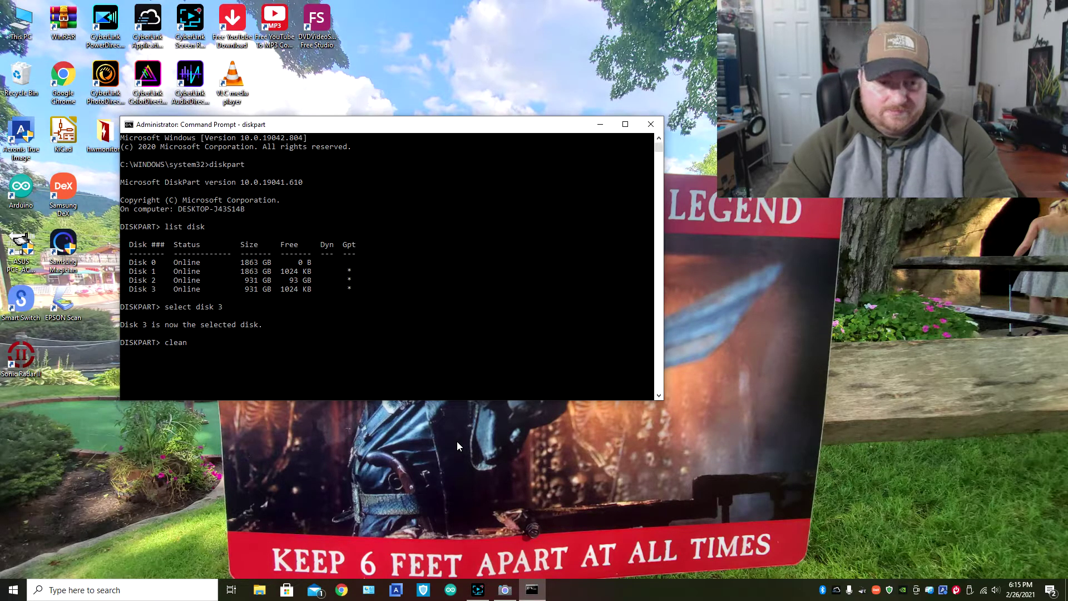
key(Return)
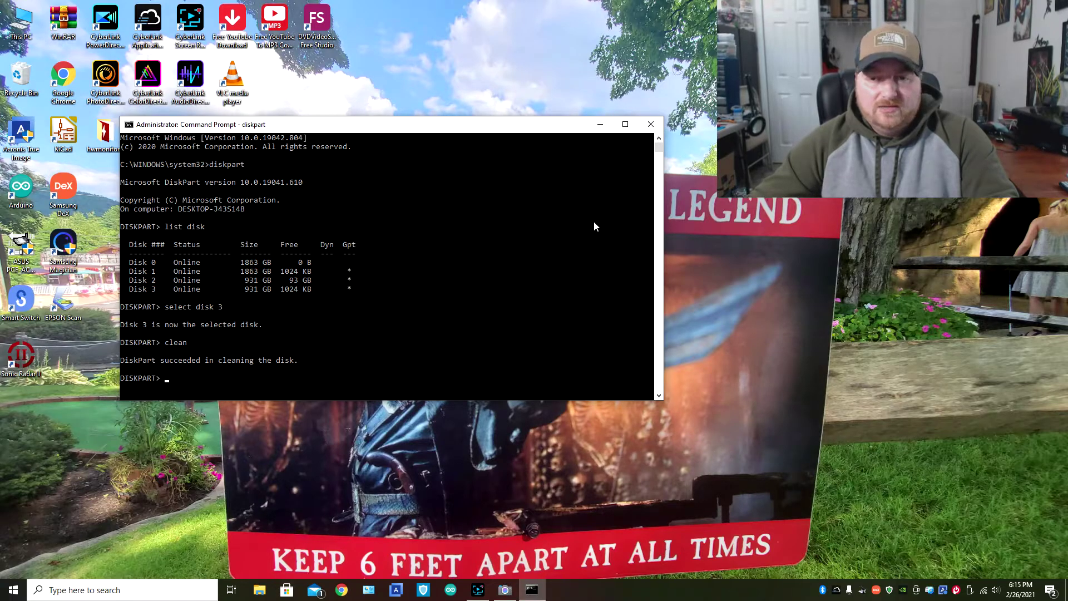
click(651, 124)
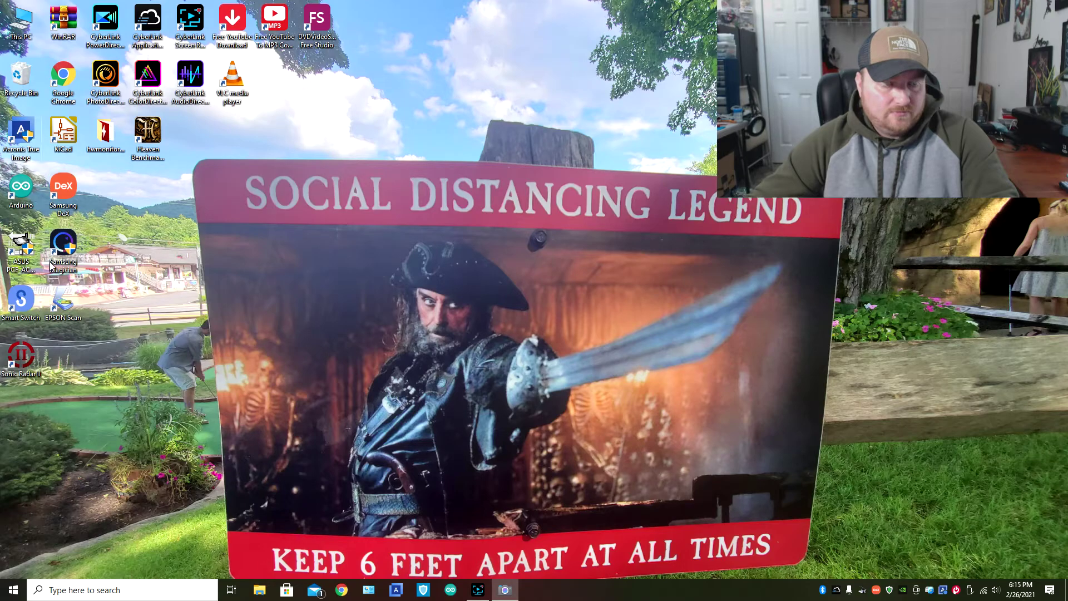
- Switch to File Explorer and view the drives listed in This PC
click(259, 591)
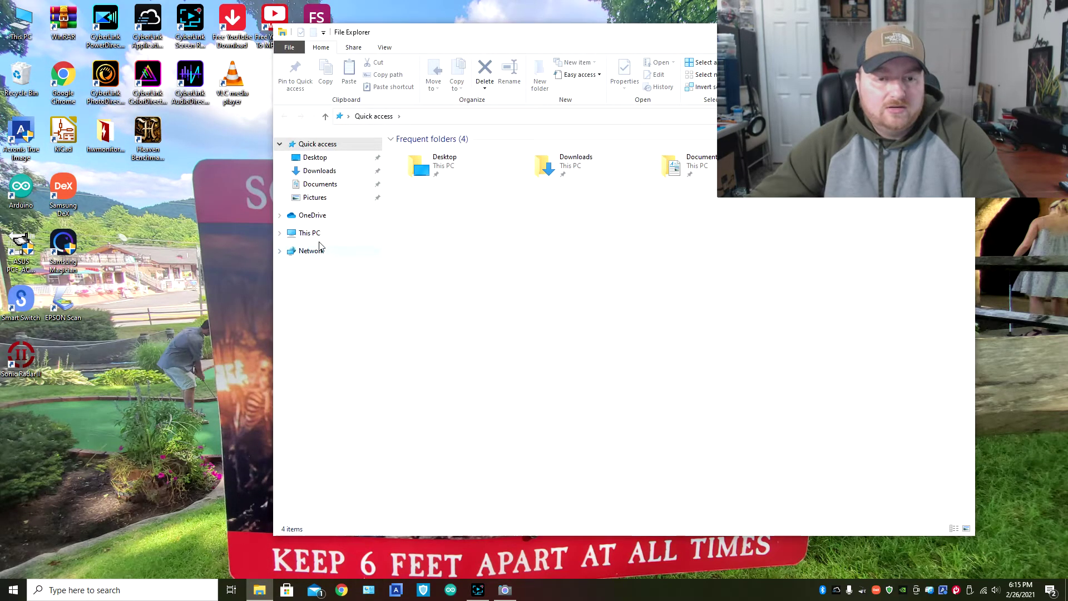
click(309, 233)
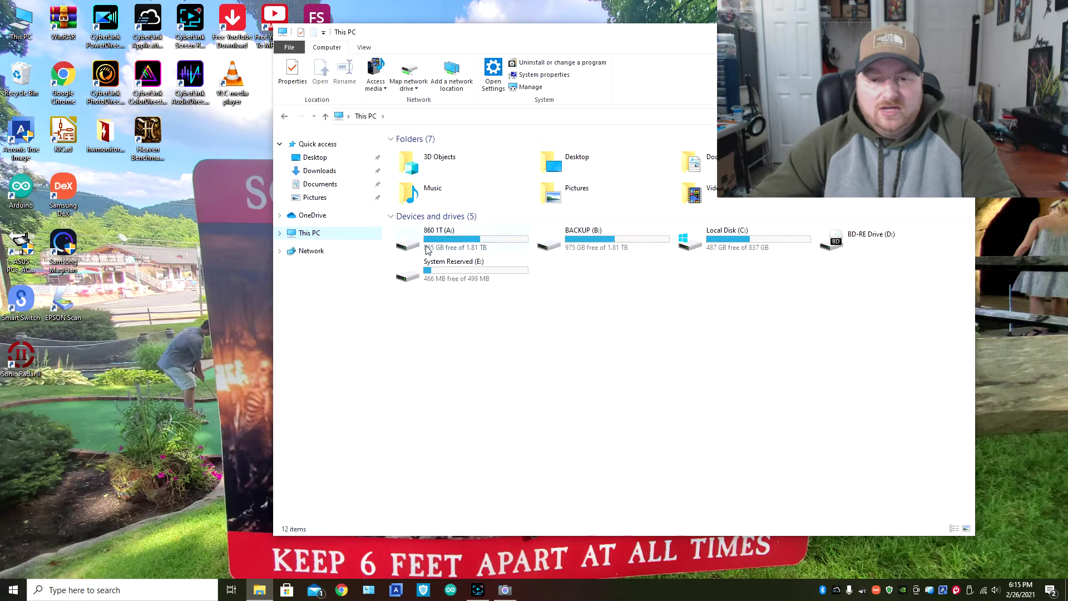